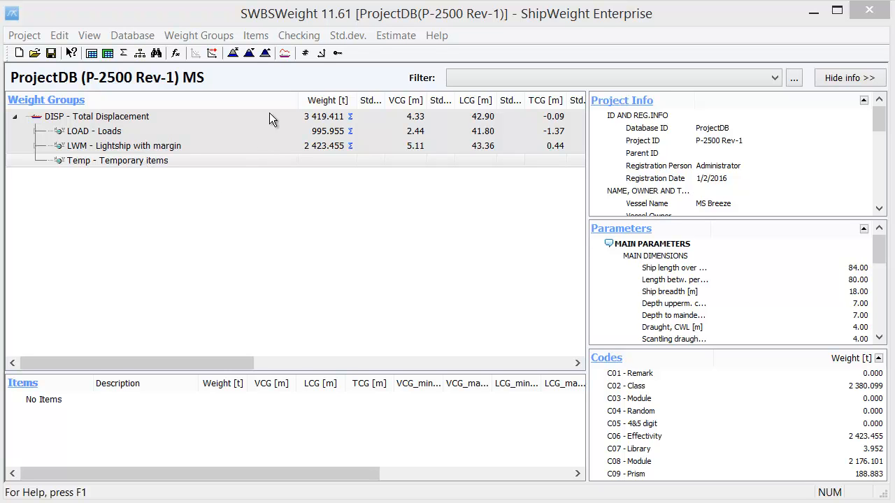
Step: Examine the weight groups under LWM - Lightship with margin, LW - Lightship Without Margins and LOAD - Loads
left_click(34, 146)
left_click(57, 176)
left_click(57, 175)
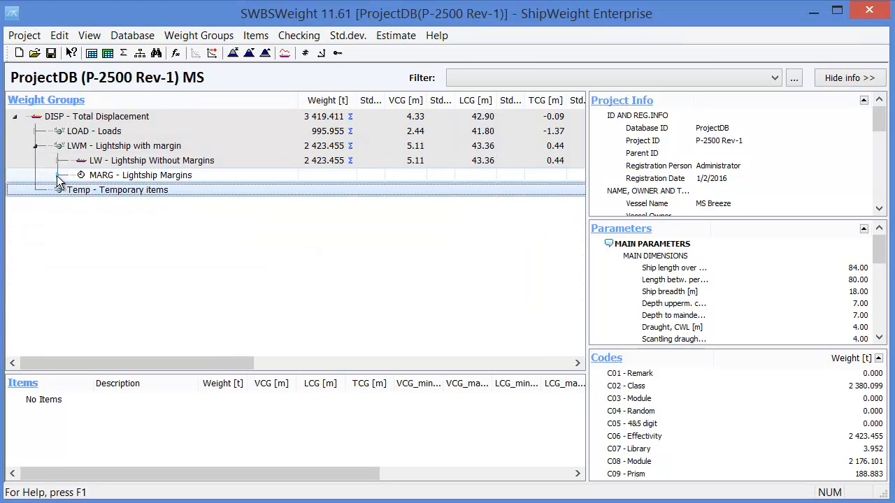
left_click(60, 161)
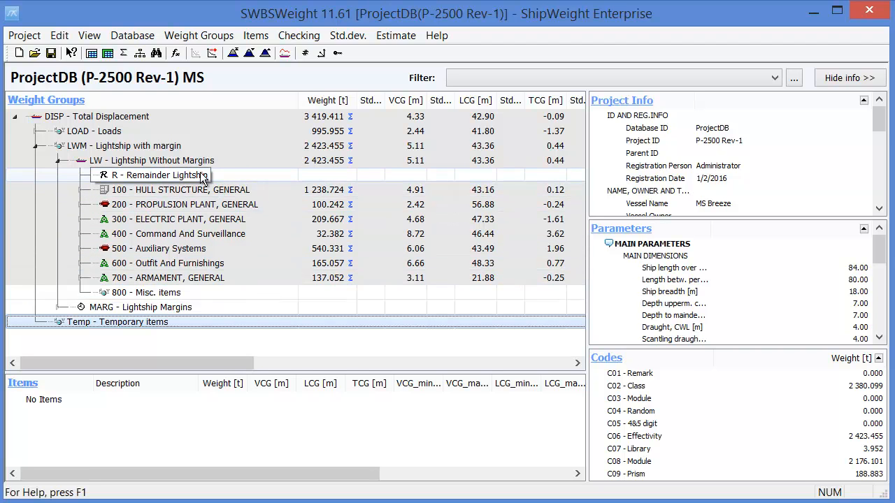
left_click(58, 161)
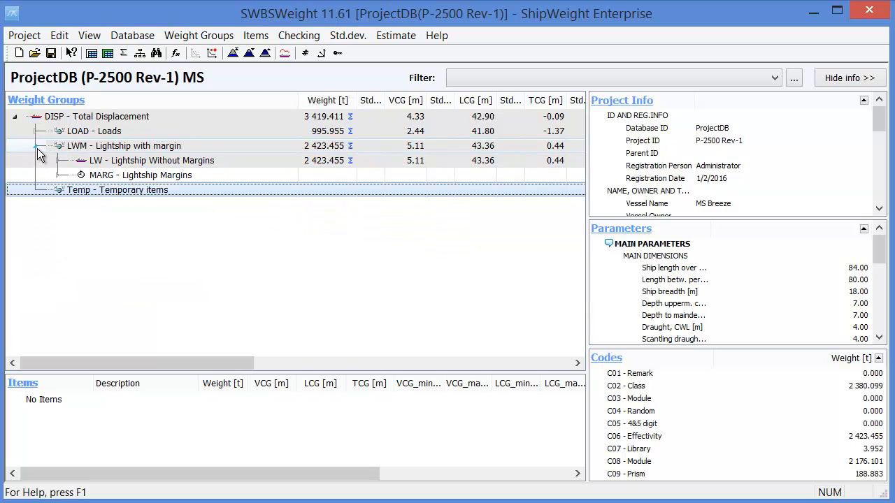
left_click(37, 146)
left_click(35, 131)
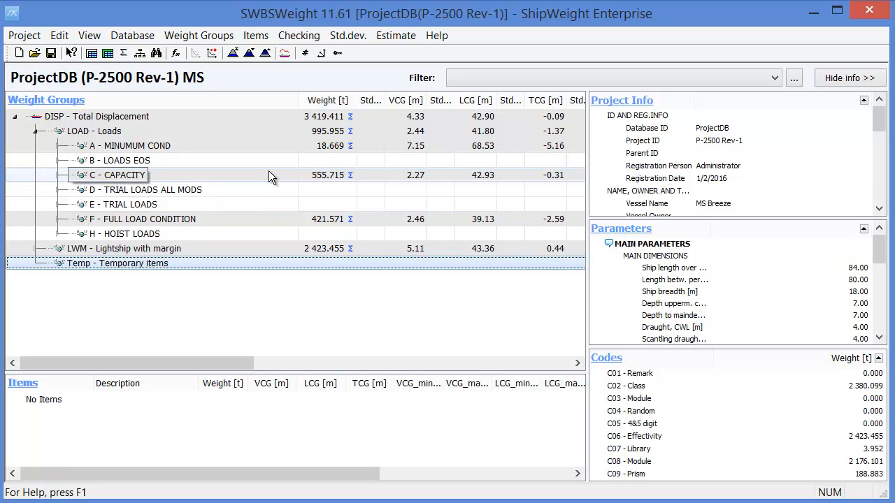
left_click(35, 131)
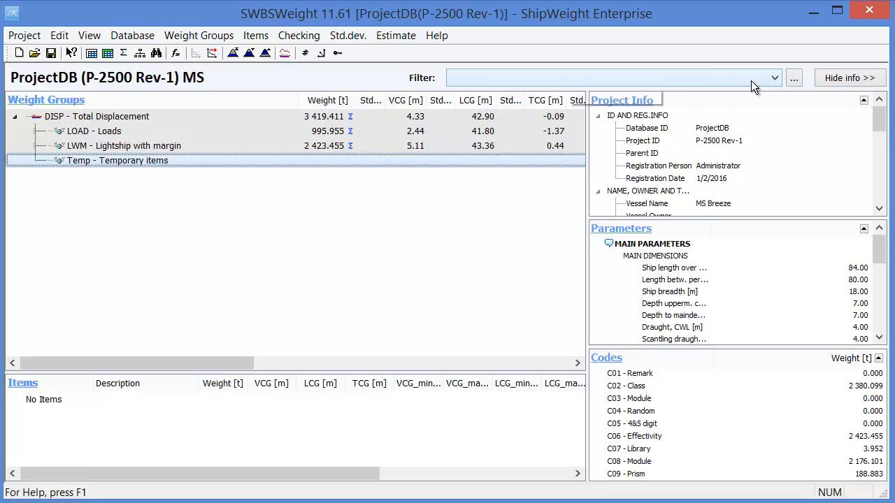
Step: Open the filter editor and name a new filter Lightship
left_click(793, 78)
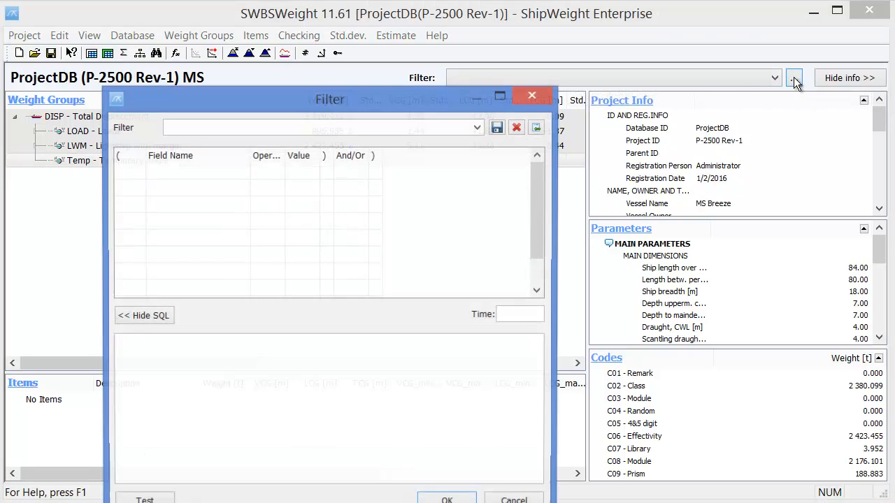
left_click_drag(450, 102, 693, 25)
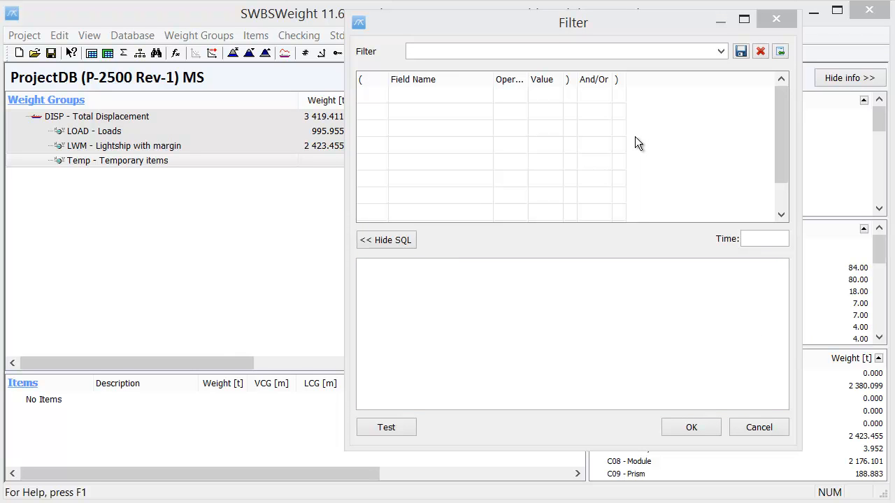
left_click(490, 52)
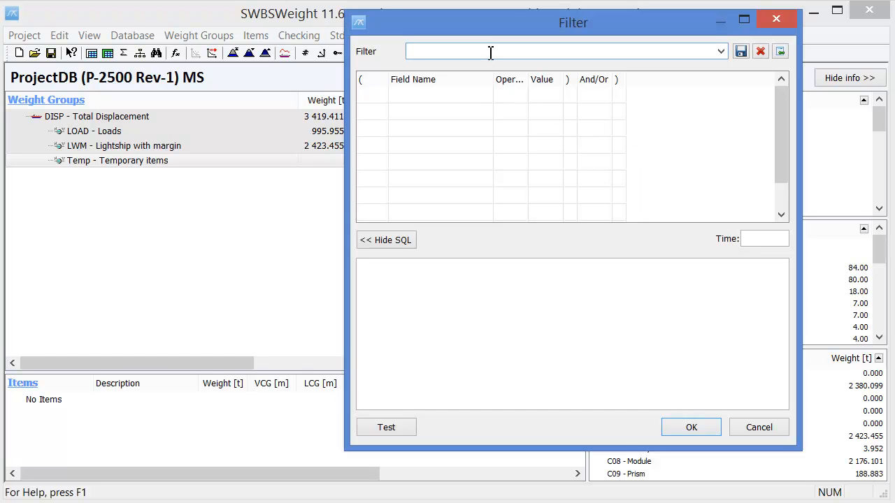
type("Lightship")
Step: Begin the filter's first condition with a single opening parenthesis and the field WgtGrp
left_click(383, 96)
left_click(380, 95)
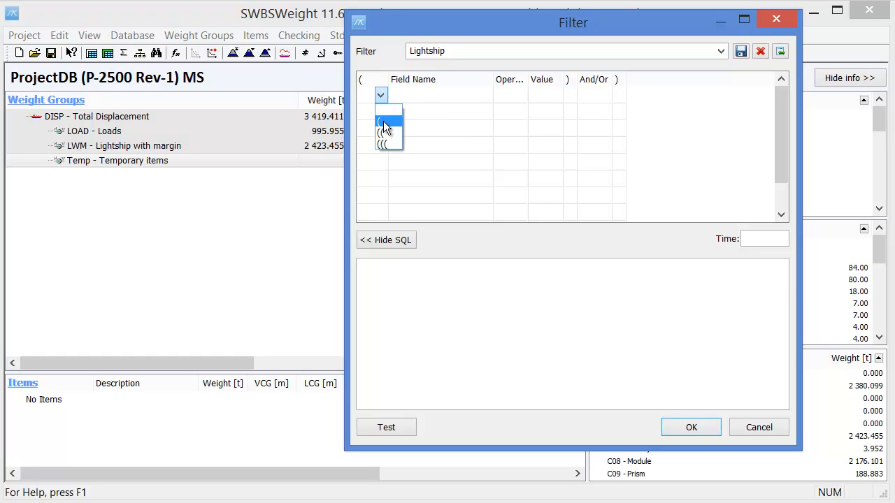
left_click(383, 120)
left_click(431, 95)
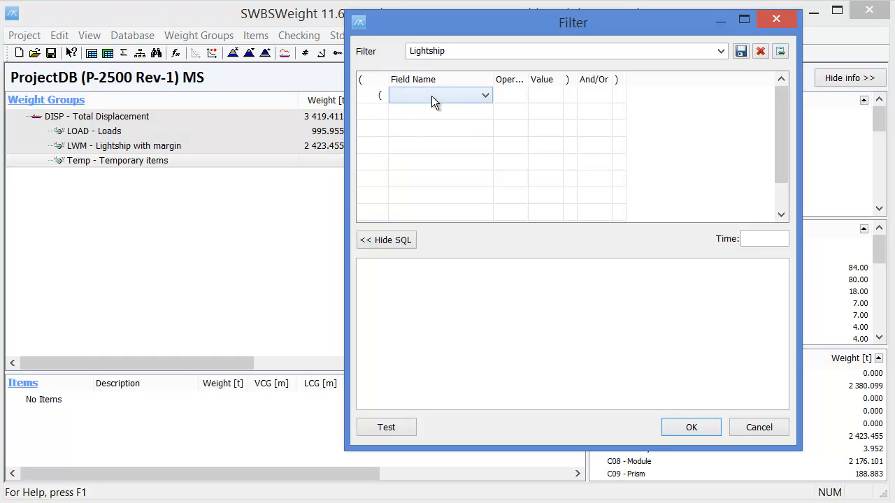
left_click(487, 95)
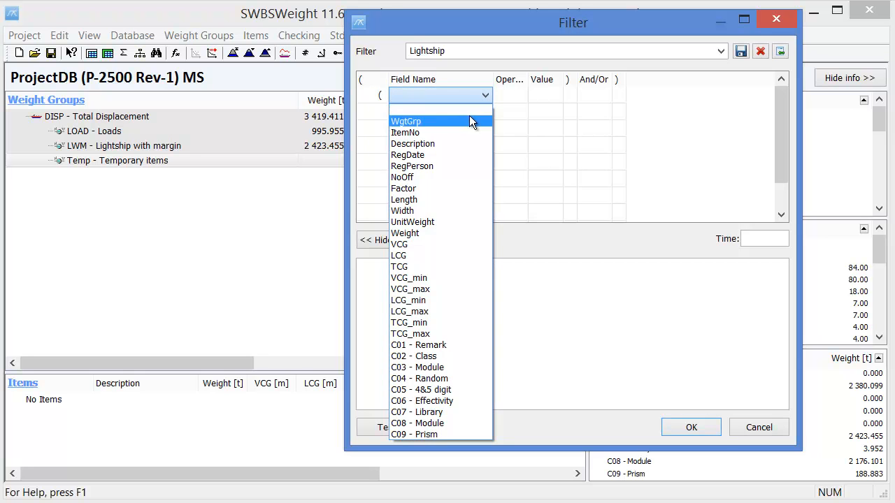
left_click(466, 120)
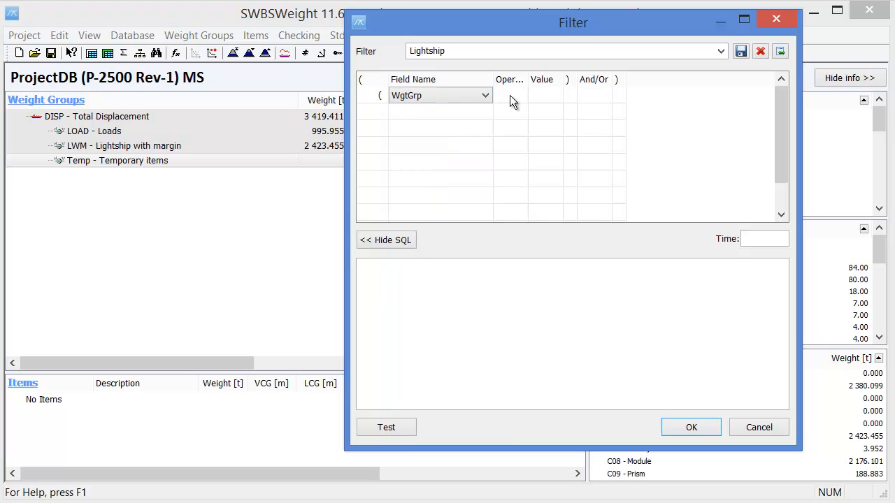
Step: Widen the Operator column and set the WgtGrp condition's operator to Not Like
left_click(510, 95)
left_click(521, 95)
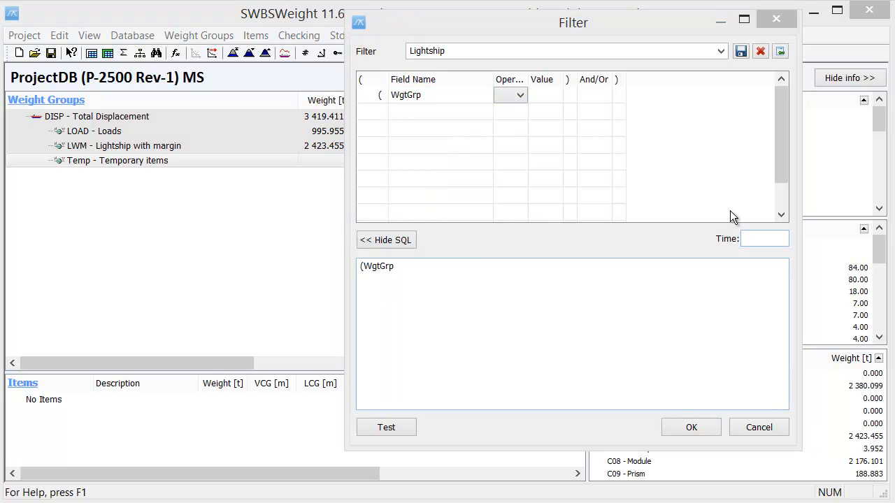
left_click_drag(528, 79, 546, 79)
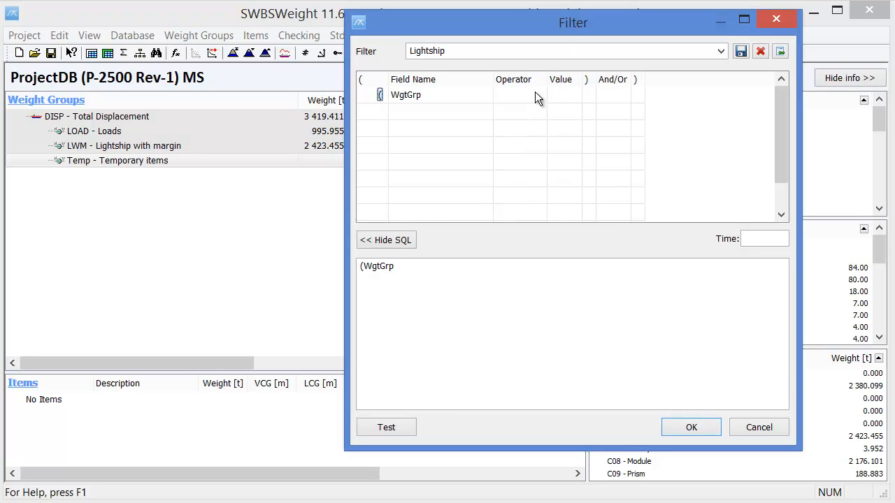
left_click(537, 97)
left_click(539, 97)
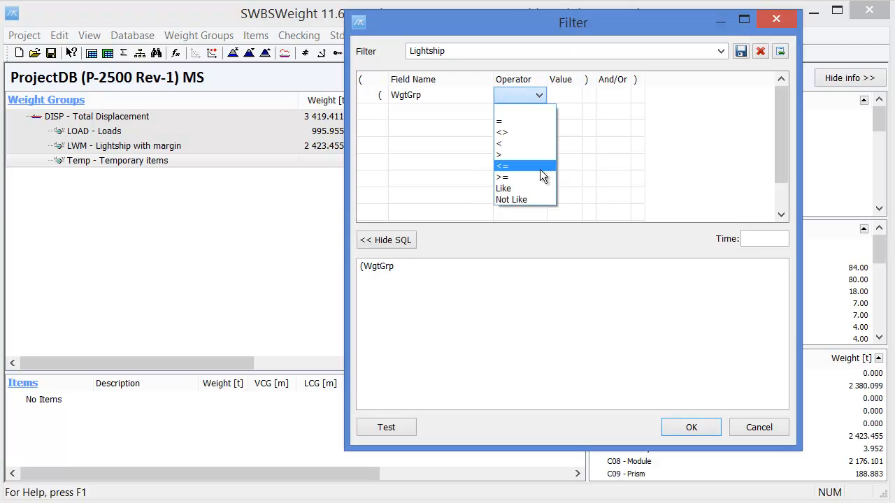
left_click(534, 199)
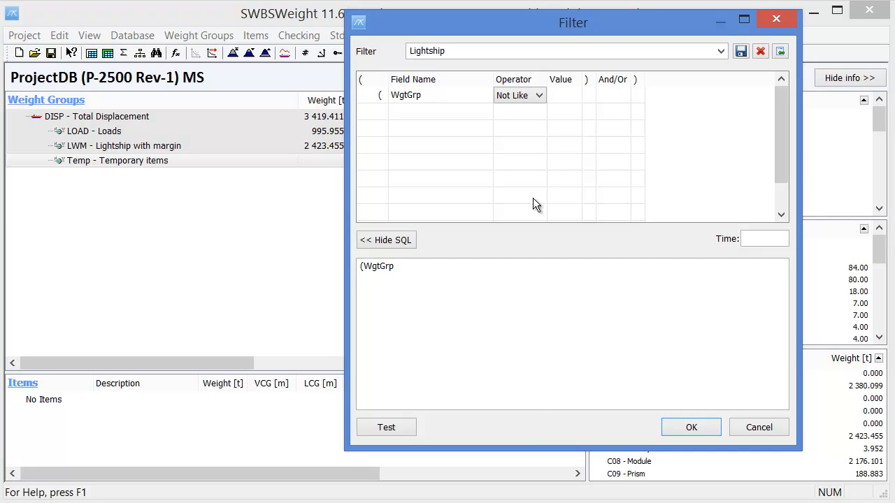
Step: Widen the Value column and enter [ACF]% as the WgtGrp condition's value
left_click_drag(583, 79, 601, 79)
left_click(588, 98)
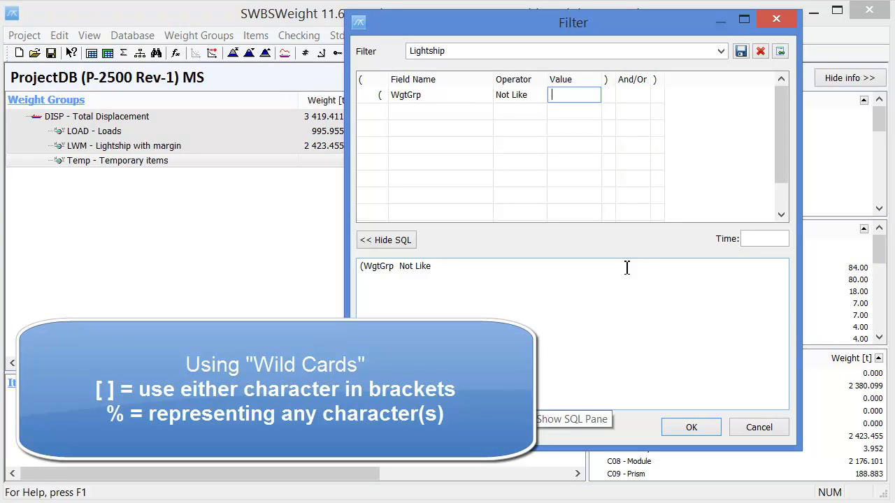
type("[")
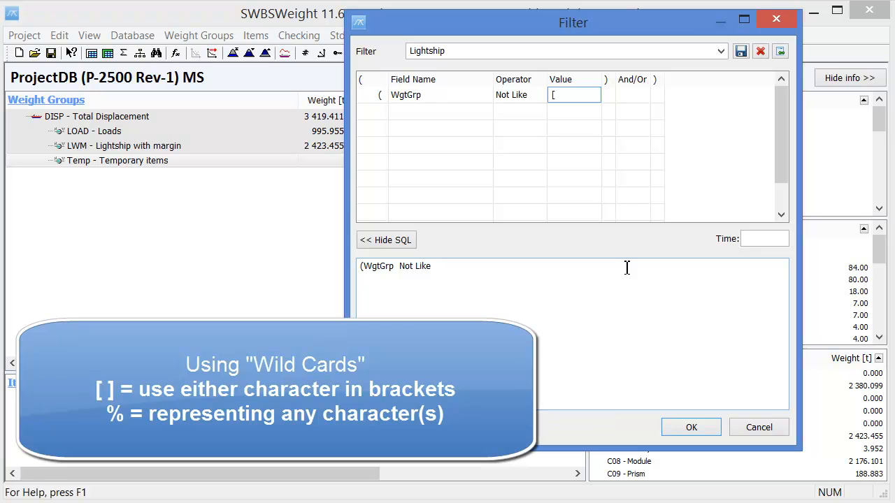
type("ACF]%")
Step: End the WgtGrp condition with a single closing parenthesis and save the Lightship filter
left_click(608, 94)
left_click(609, 97)
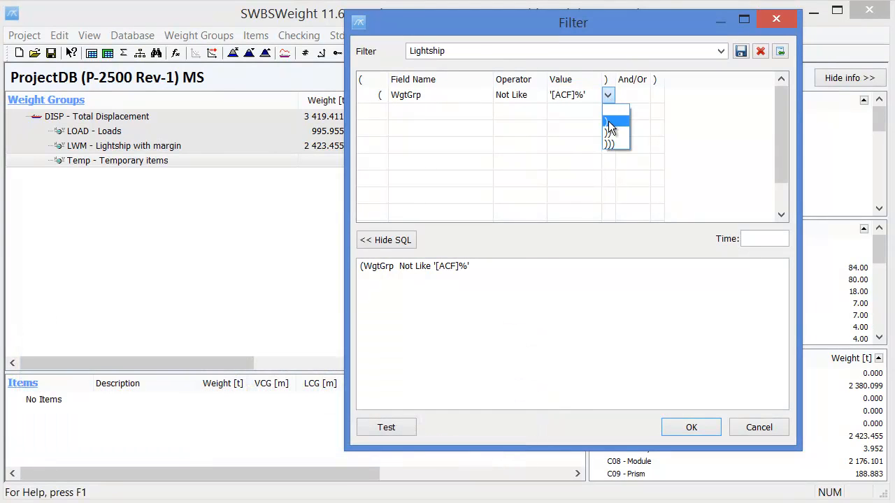
left_click(608, 121)
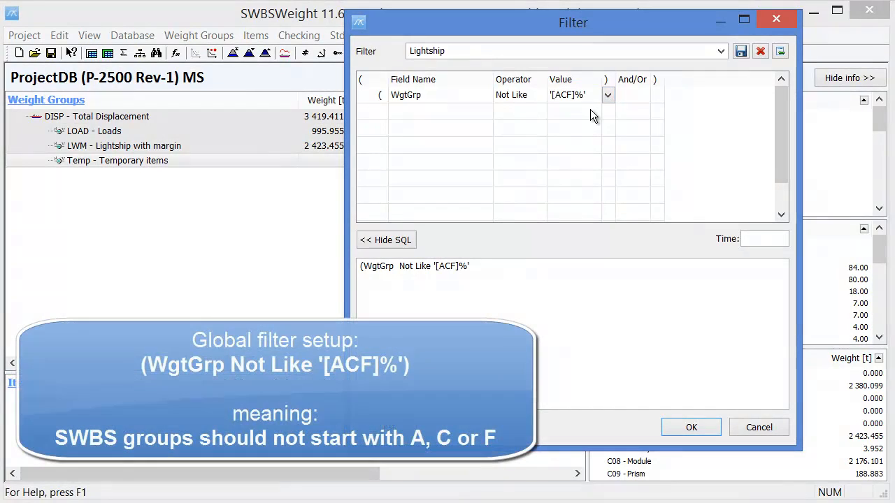
left_click(591, 118)
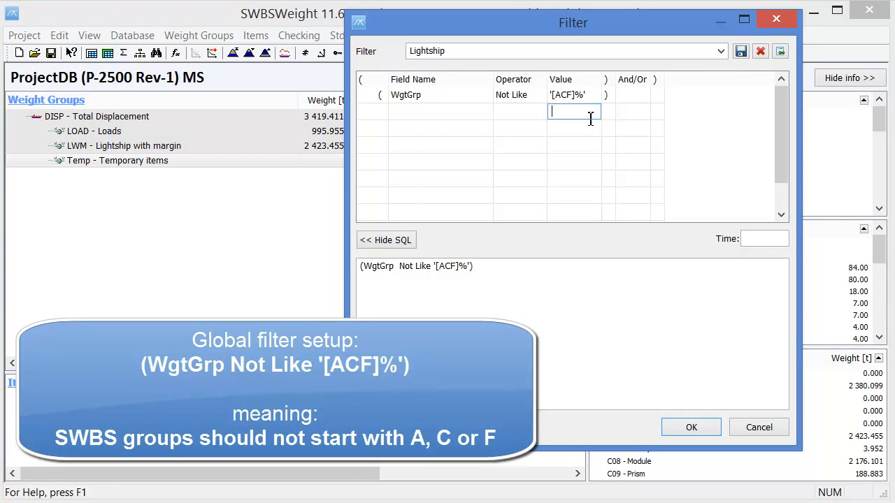
left_click(741, 53)
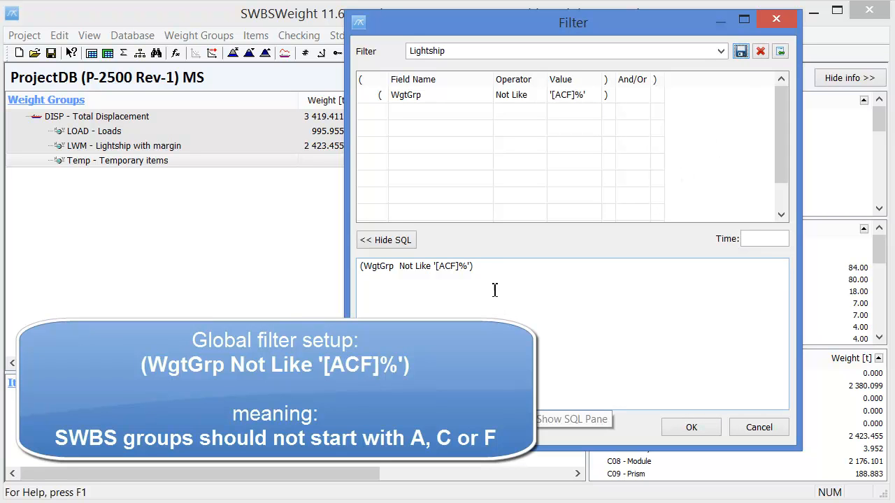
left_click_drag(482, 266, 359, 268)
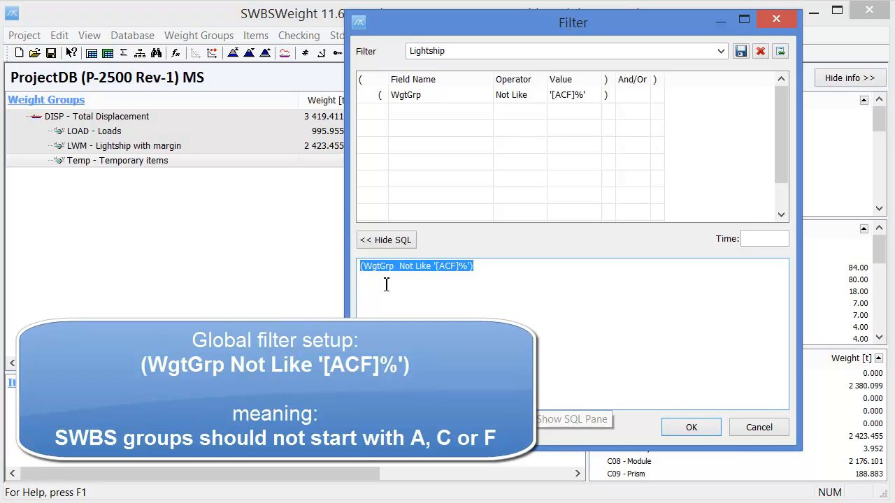
left_click(388, 281)
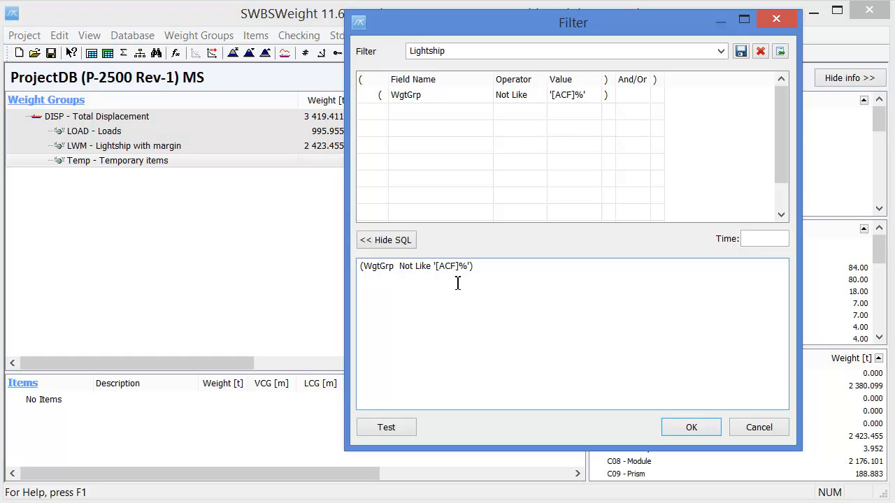
Step: Replace the filter name with Full Load (F-loads) to base a new filter on the Lightship one
double_click(451, 51)
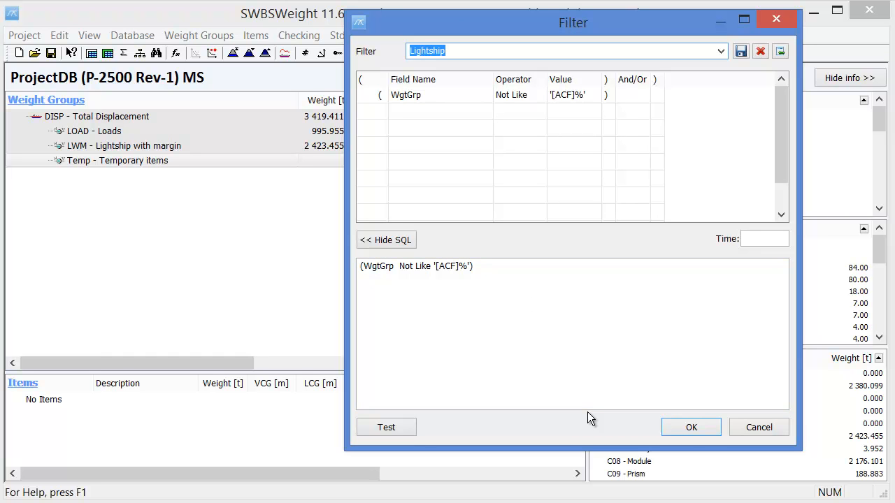
type("Full Load (F-loads)")
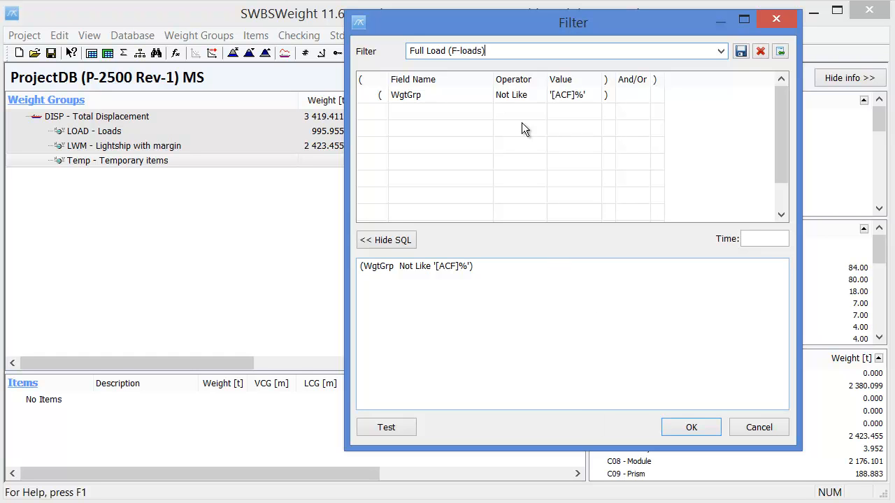
Step: Remove F from the WgtGrp value so it reads '[AC]%', and save the Full Load (F-loads) filter
left_click(568, 95)
left_click(575, 95)
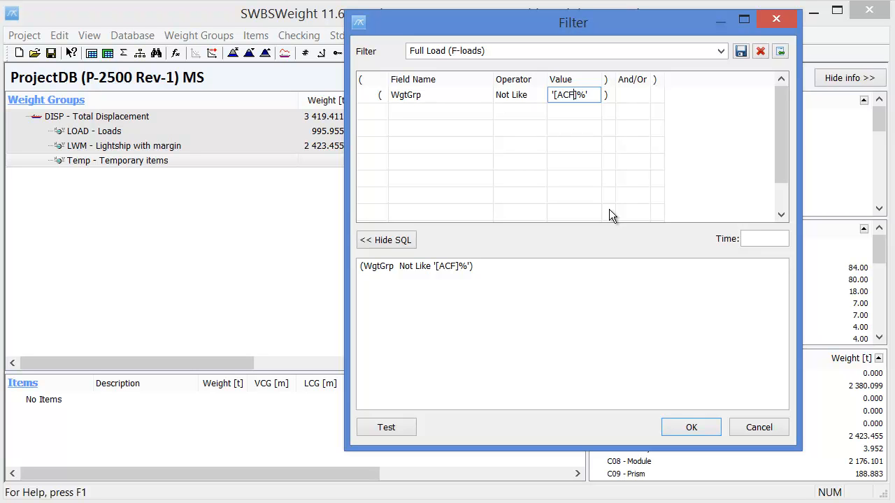
key("BackSpace")
left_click(482, 119)
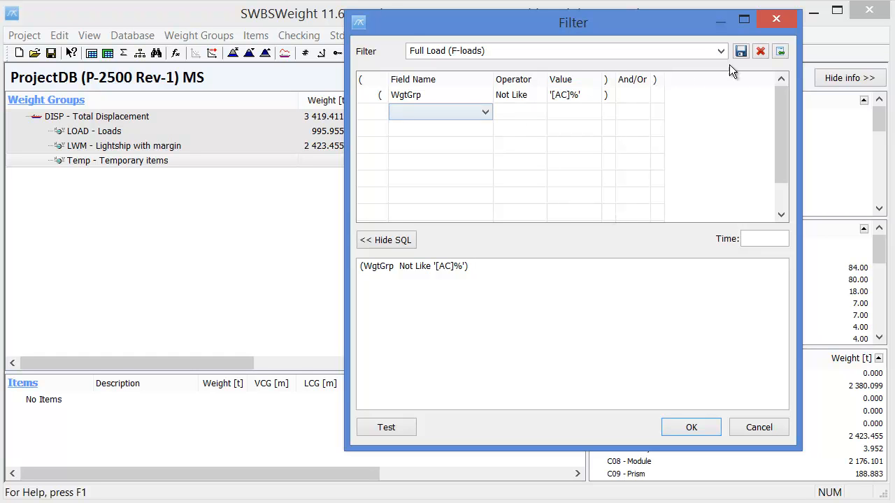
left_click(741, 51)
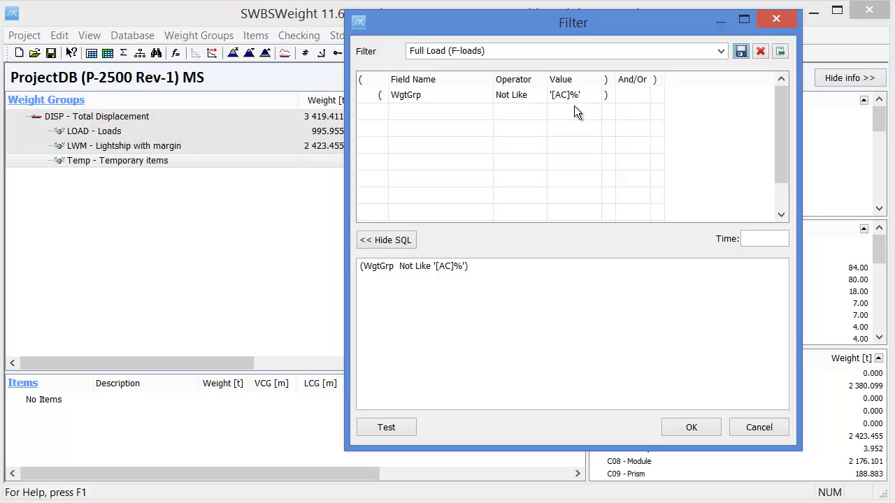
Step: Change the filter name to Minimum Load (A-loads) for another new filter
left_click(428, 53)
left_click_drag(428, 53, 407, 58)
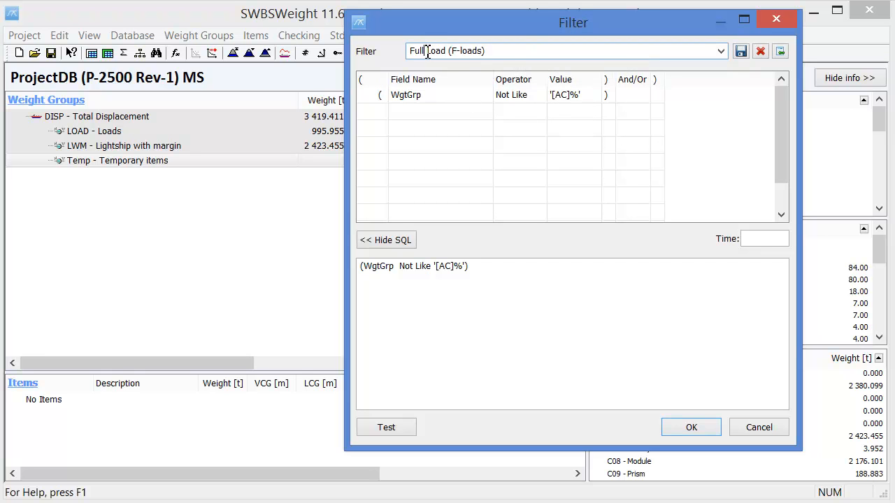
type("Minimum")
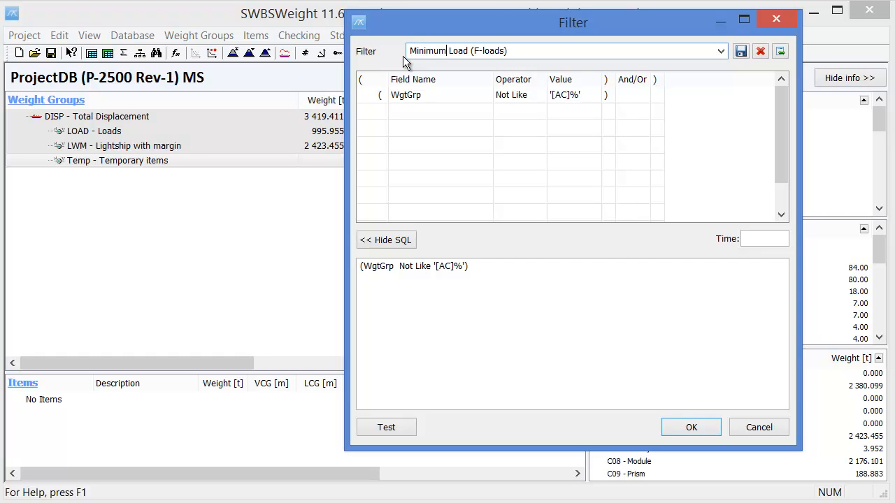
left_click(482, 53)
key("BackSpace")
type("A")
Step: Set the WgtGrp condition's value to '[CF]%' and save the Minimum Load (A-loads) filter
left_click(572, 102)
left_click(565, 94)
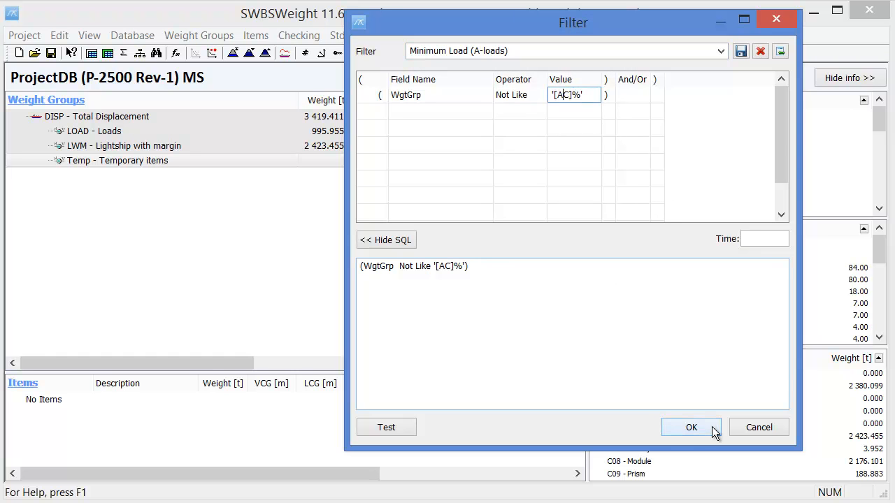
key("BackSpace")
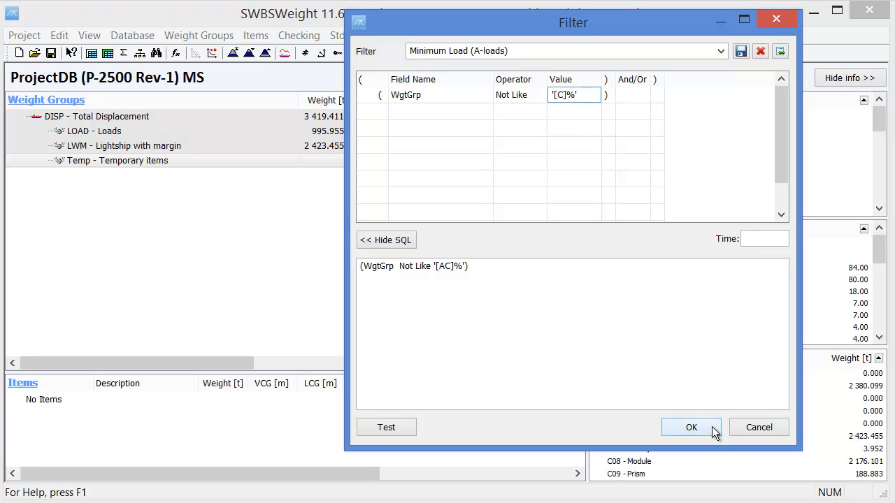
type("F")
left_click(528, 111)
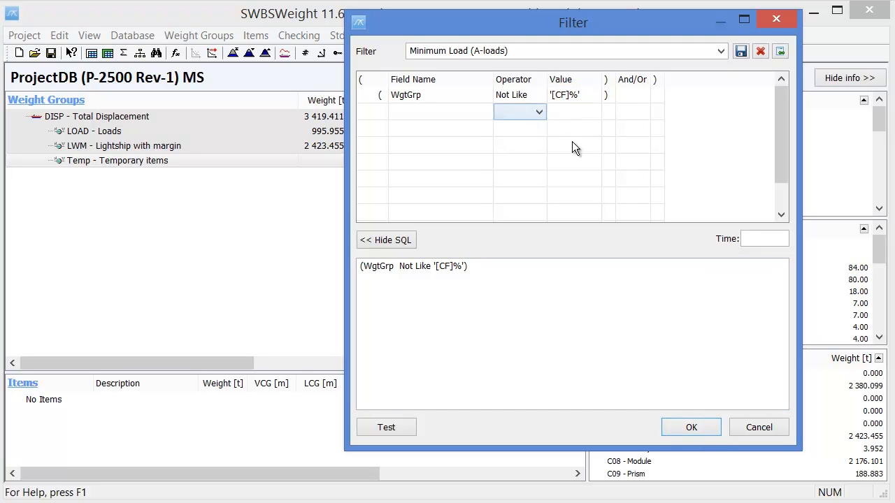
left_click(741, 53)
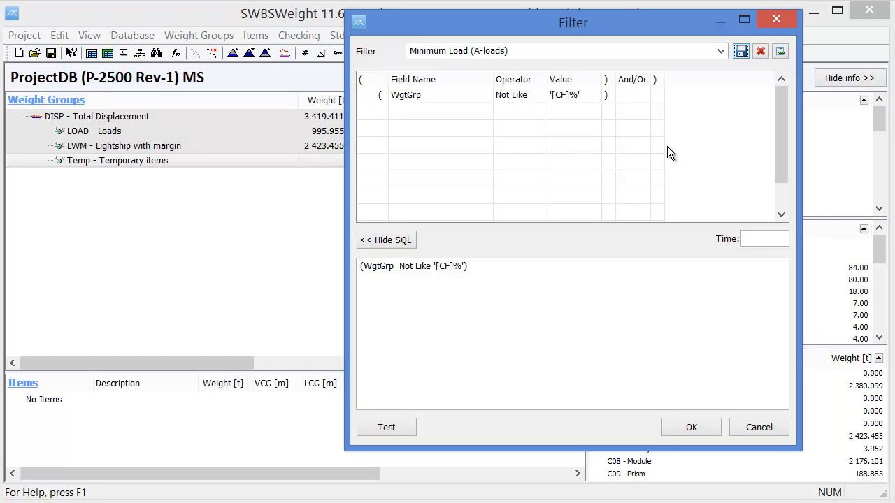
Step: Replace the filter name with Capacity Loads (C-loads) to start another new filter
left_click(449, 50)
left_click(446, 53)
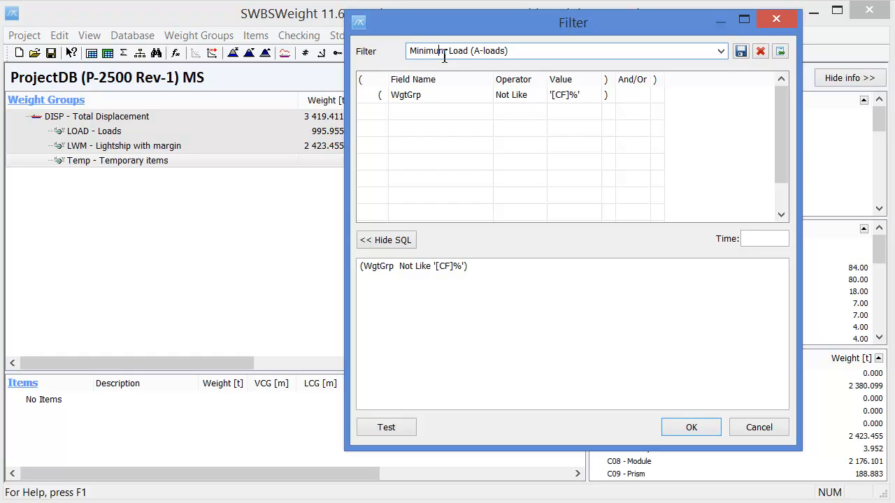
left_click_drag(447, 53, 384, 65)
type("Capaciry")
key("Down")
type("Capacit")
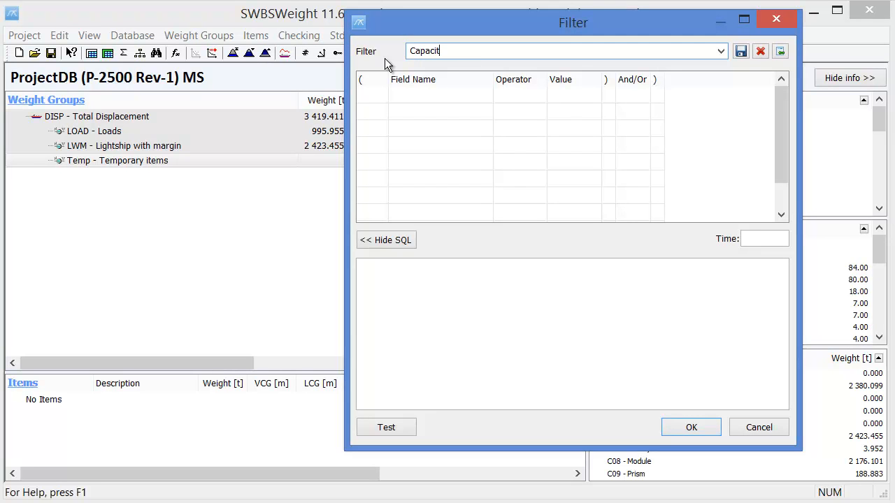
type("y Loads (C-loads)")
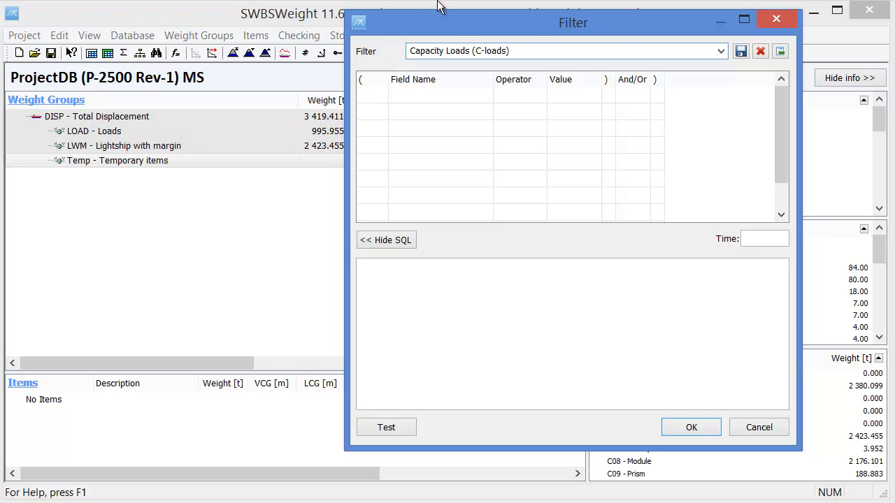
Step: Begin the filter's first condition with an opening parenthesis, the WgtGrp field and the Not Like operator
left_click(383, 96)
left_click(384, 119)
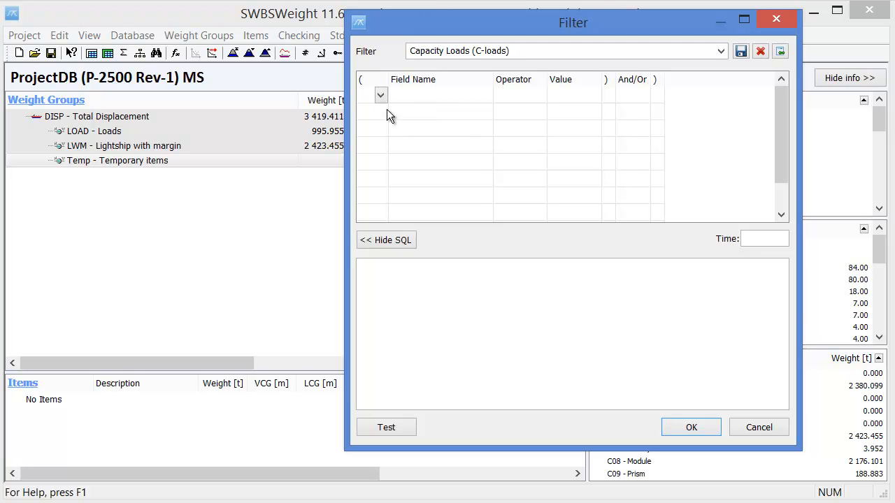
left_click(381, 95)
left_click(382, 125)
left_click(439, 96)
left_click(485, 95)
left_click(454, 125)
left_click(535, 95)
left_click(539, 95)
left_click(525, 200)
Step: Set the WgtGrp condition's value to '[AF]%', close its parenthesis, and save the Capacity Loads (C-loads) filter
left_click(574, 97)
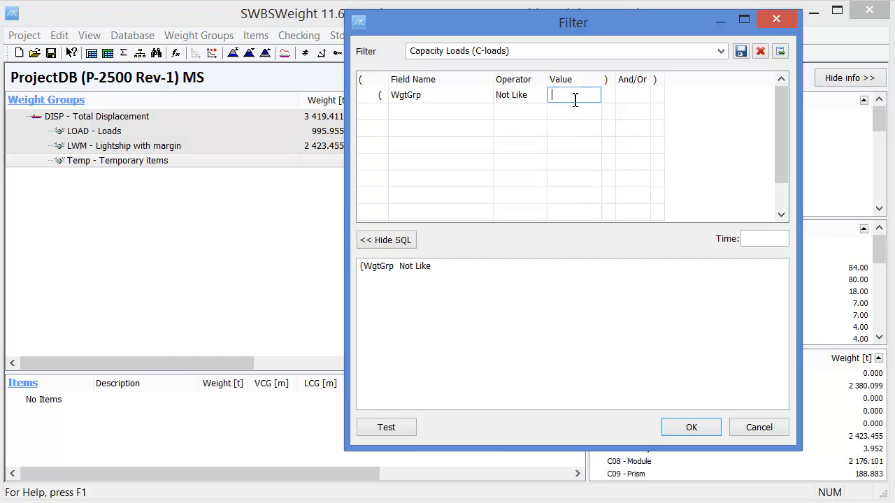
type("[AF]%")
key("Return")
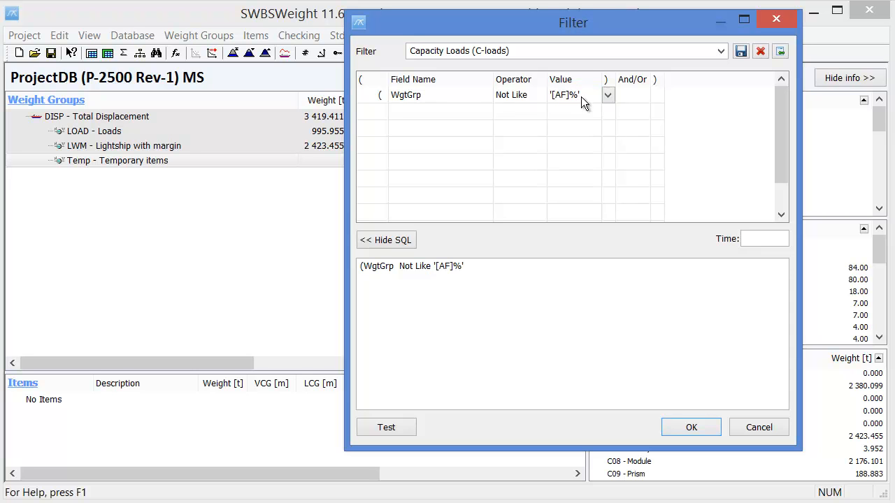
left_click(608, 94)
left_click(610, 124)
left_click(586, 111)
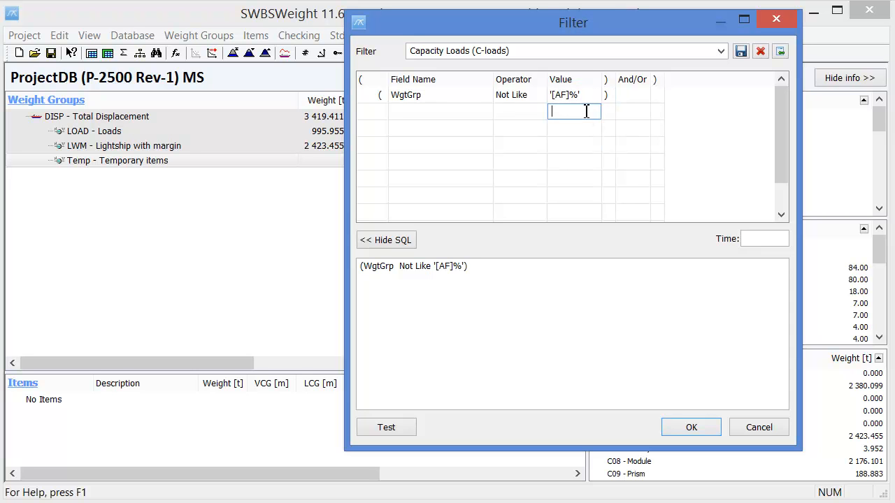
left_click(740, 50)
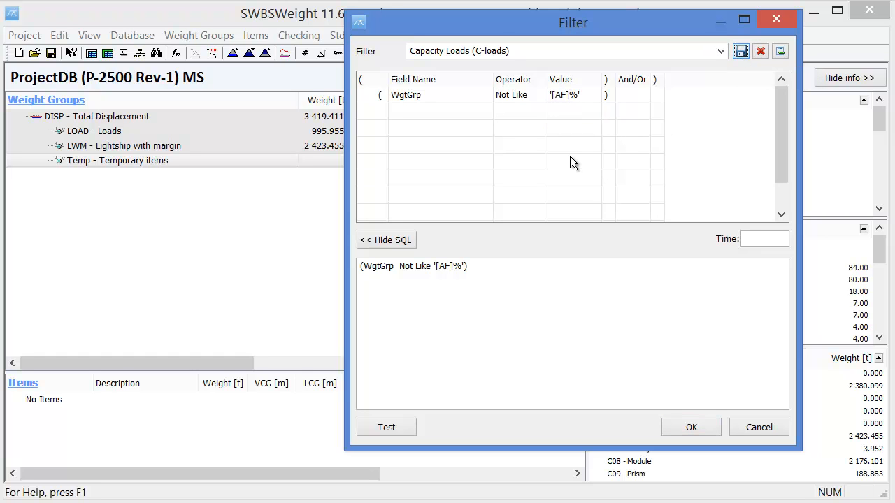
Step: Apply the saved Lightship filter to the project and expand the LOAD - Loads weight group
left_click(723, 53)
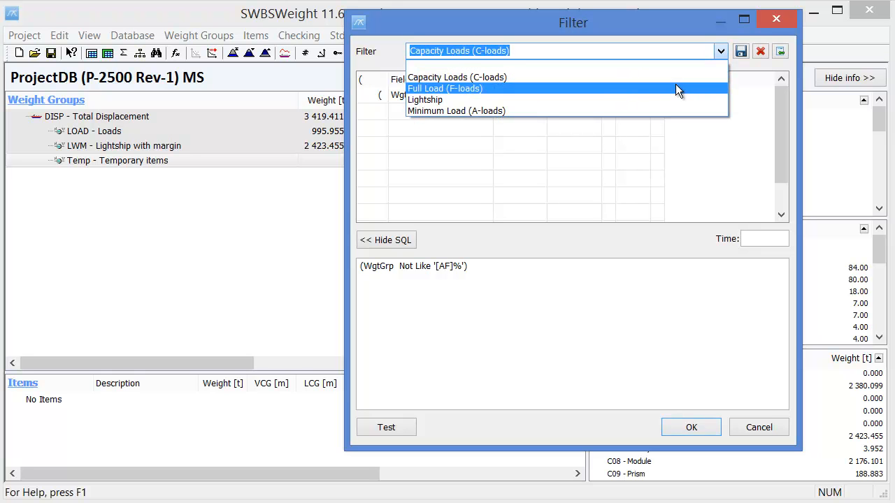
left_click(627, 100)
left_click(692, 428)
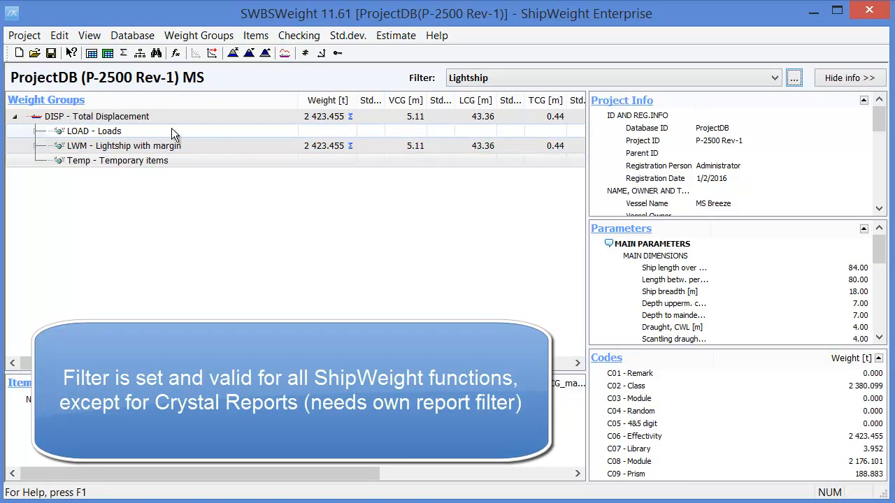
left_click(35, 131)
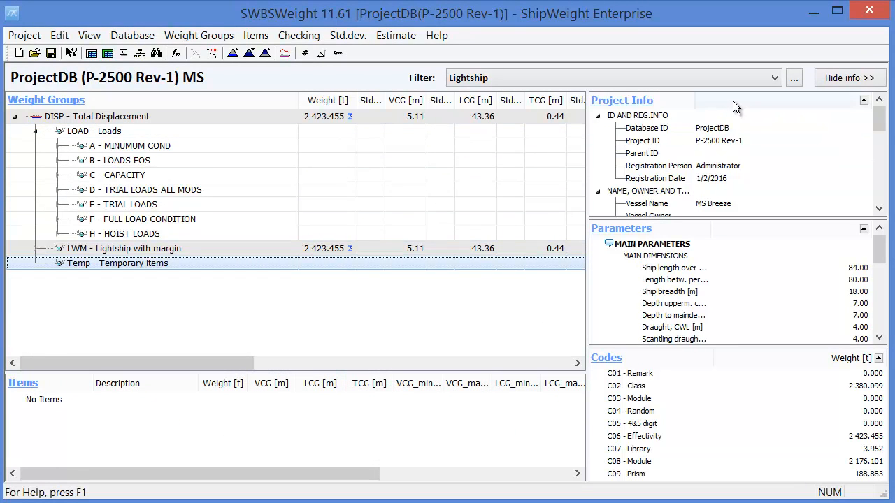
Step: Switch the project filter to Full Load (F-loads) and check the F - FULL LOAD CONDITION group's weight
left_click(774, 80)
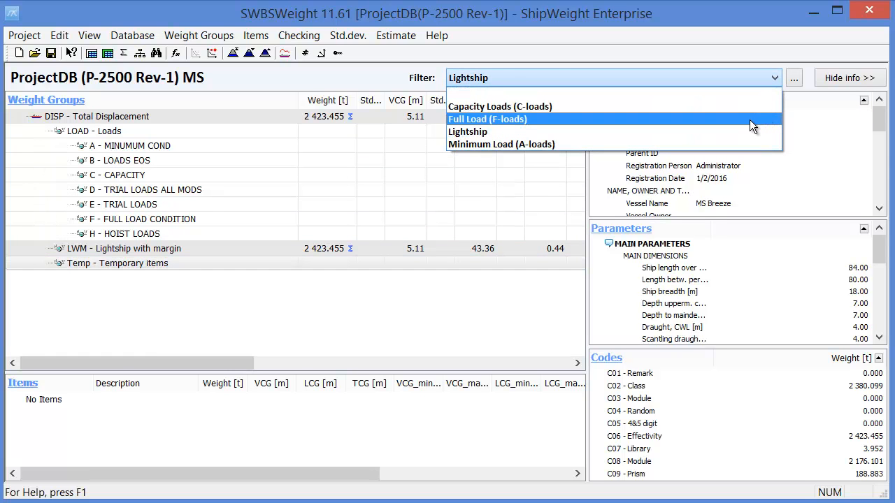
left_click(707, 119)
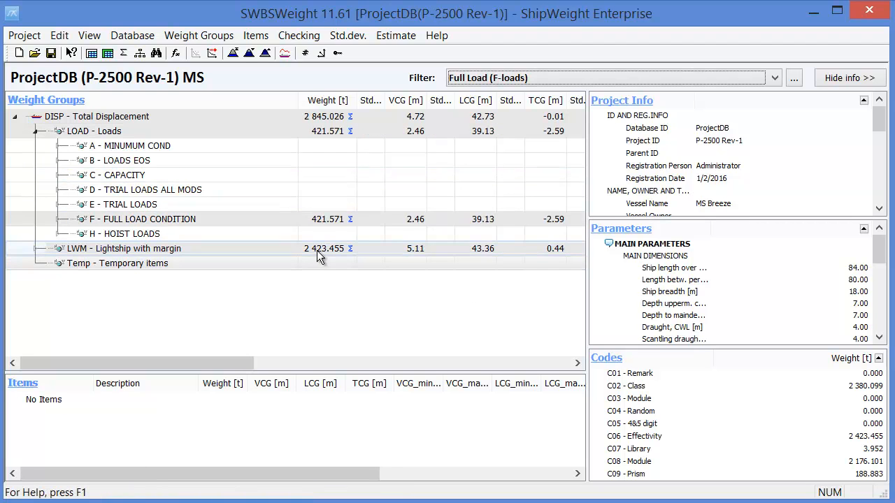
left_click(188, 221)
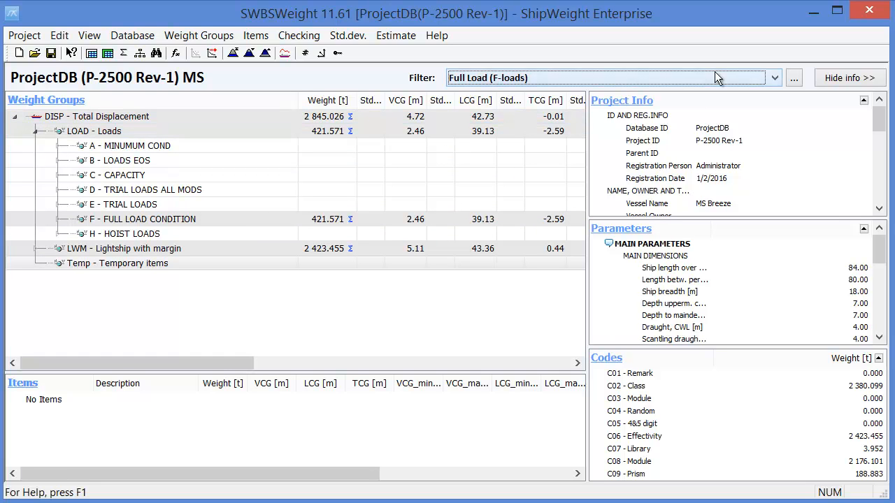
Step: Switch the project filter to Capacity Loads (C-loads), and after viewing its weights, to Minimum Load (A-loads)
left_click(774, 77)
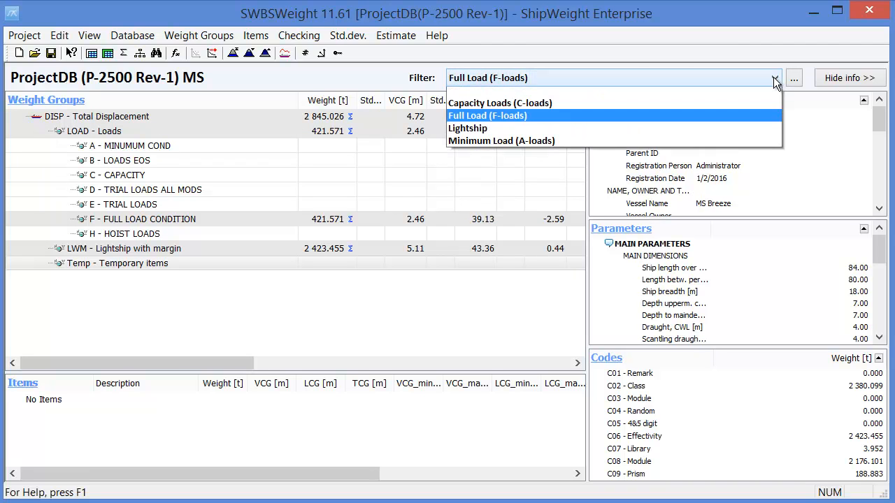
left_click(632, 109)
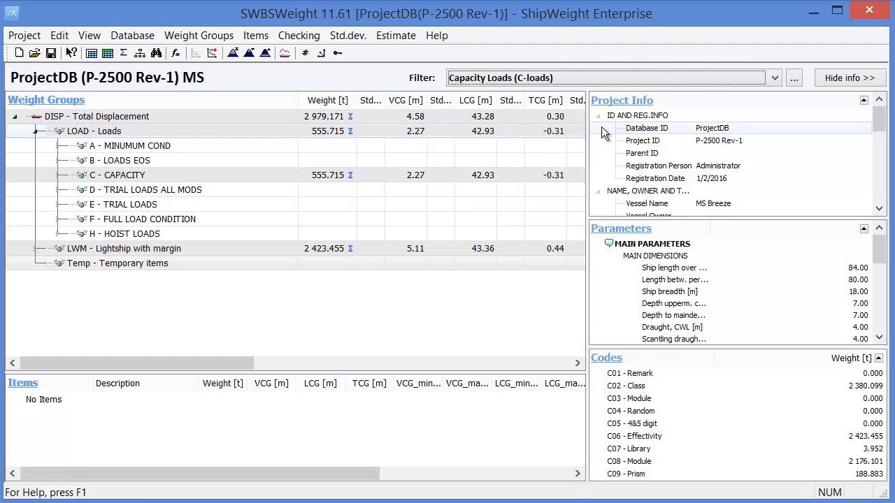
left_click(774, 78)
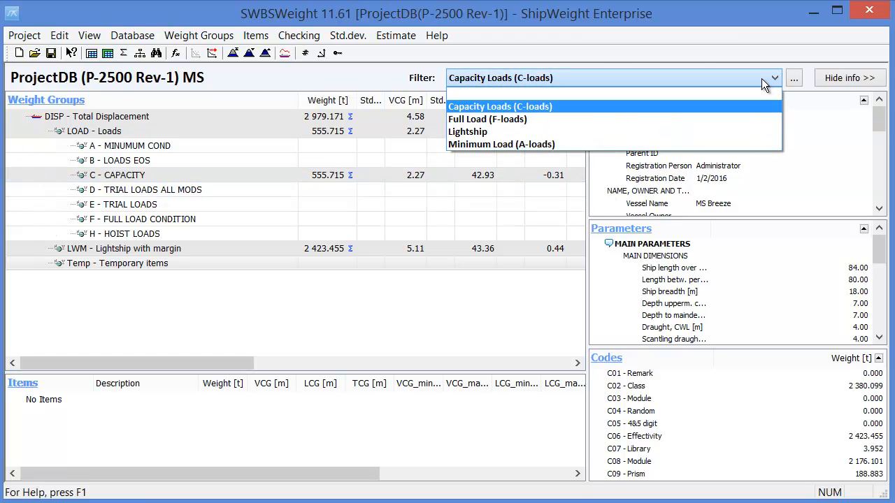
left_click(572, 145)
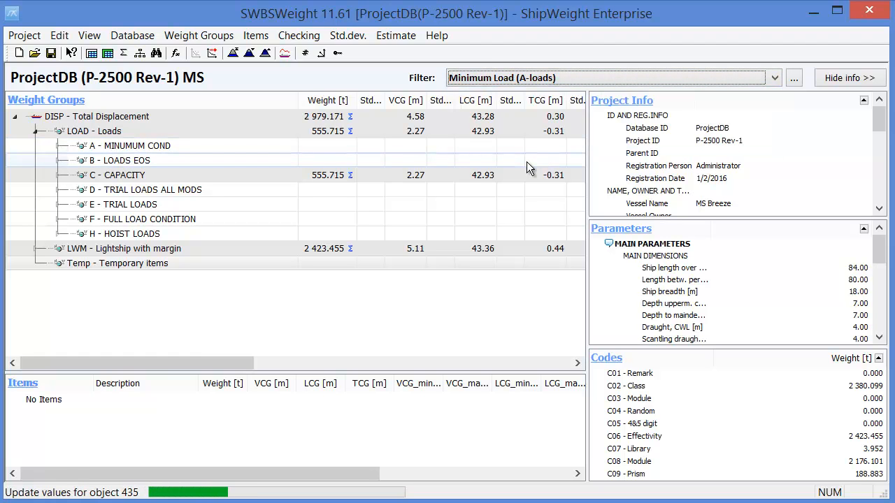